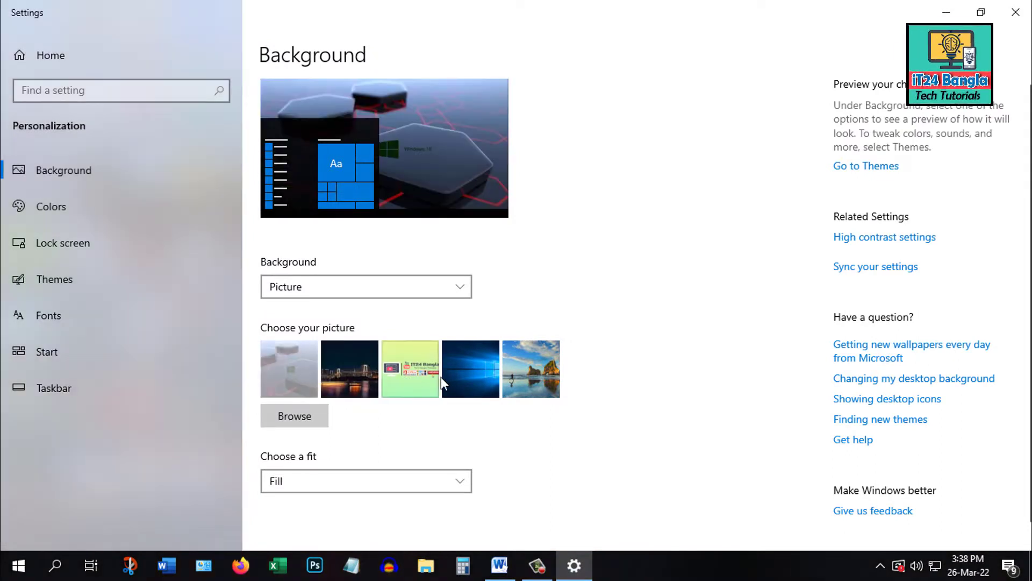
Preview the blue Windows picture as desktop background and set the beach picture as the wallpaper
{"action": "left_click", "coordinate": [458, 377]}
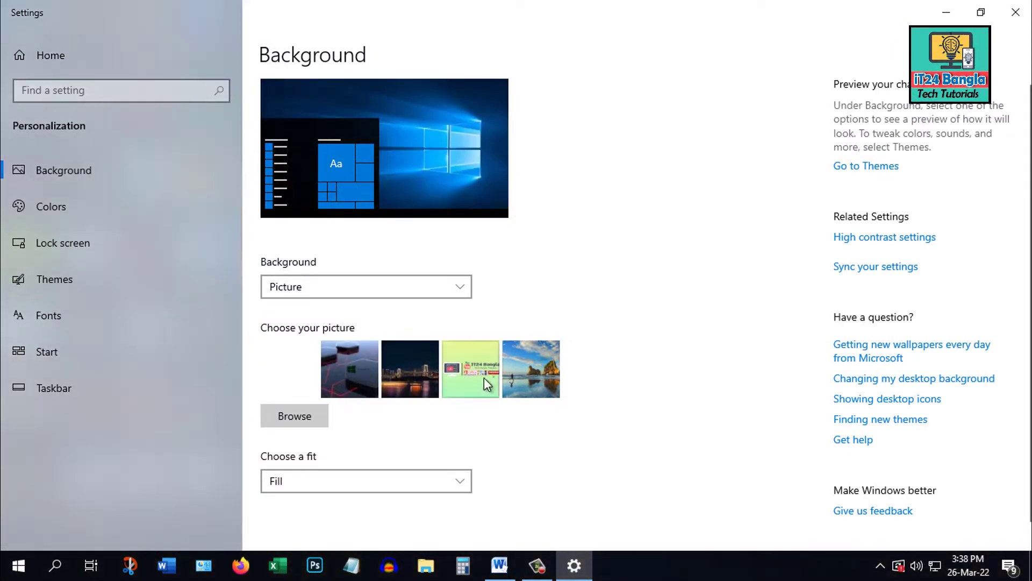
{"action": "left_click", "coordinate": [527, 378]}
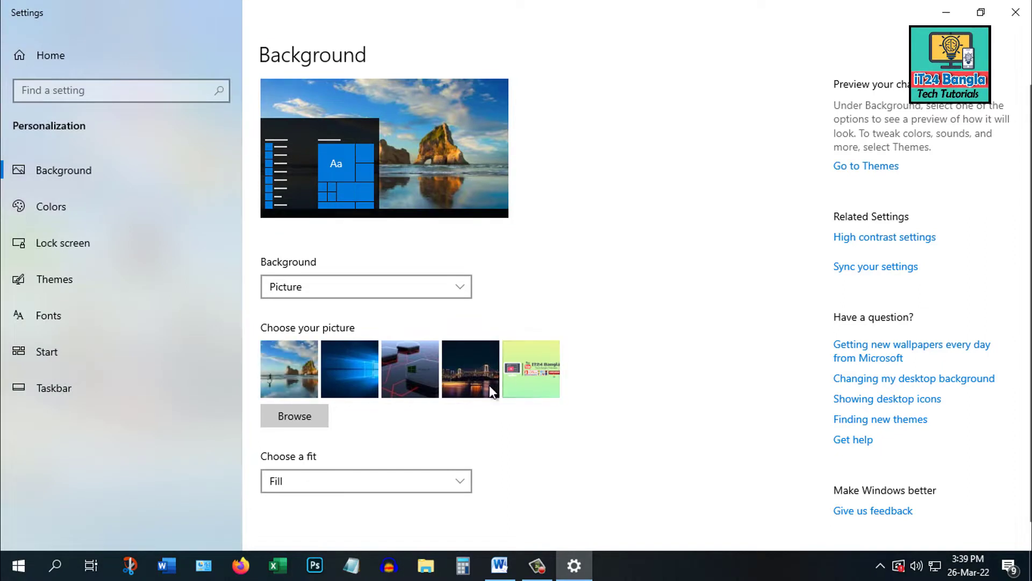
{"action": "scroll", "coordinate": [489, 391], "scroll_direction": "down", "scroll_amount": 1}
Open the Themes settings and look through the current theme and the themes available to apply
{"action": "left_click", "coordinate": [74, 281]}
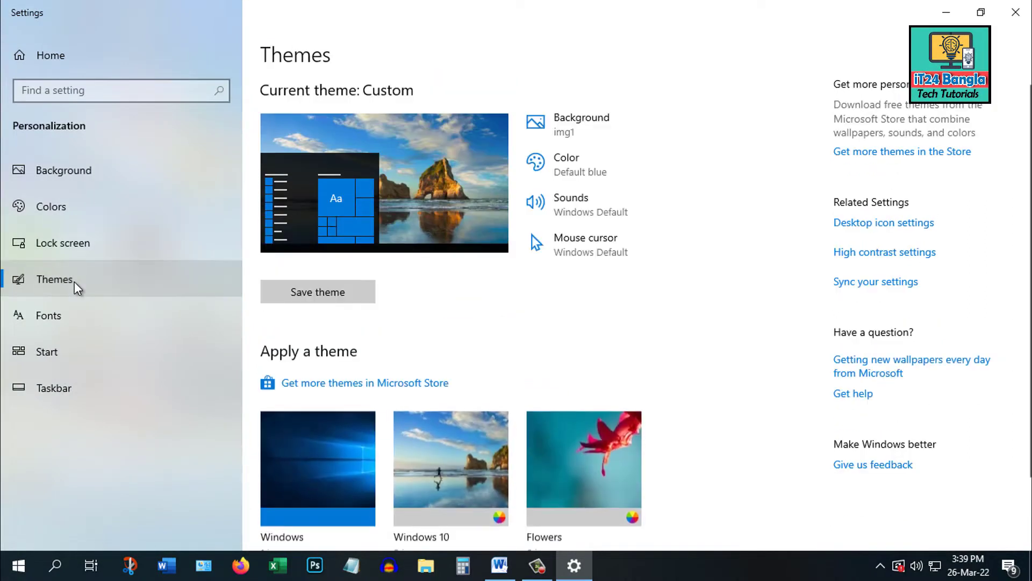
{"action": "scroll", "coordinate": [580, 357], "scroll_direction": "down", "scroll_amount": 2}
{"action": "scroll", "coordinate": [589, 417], "scroll_direction": "up", "scroll_amount": 2}
{"action": "scroll", "coordinate": [559, 425], "scroll_direction": "down", "scroll_amount": 2}
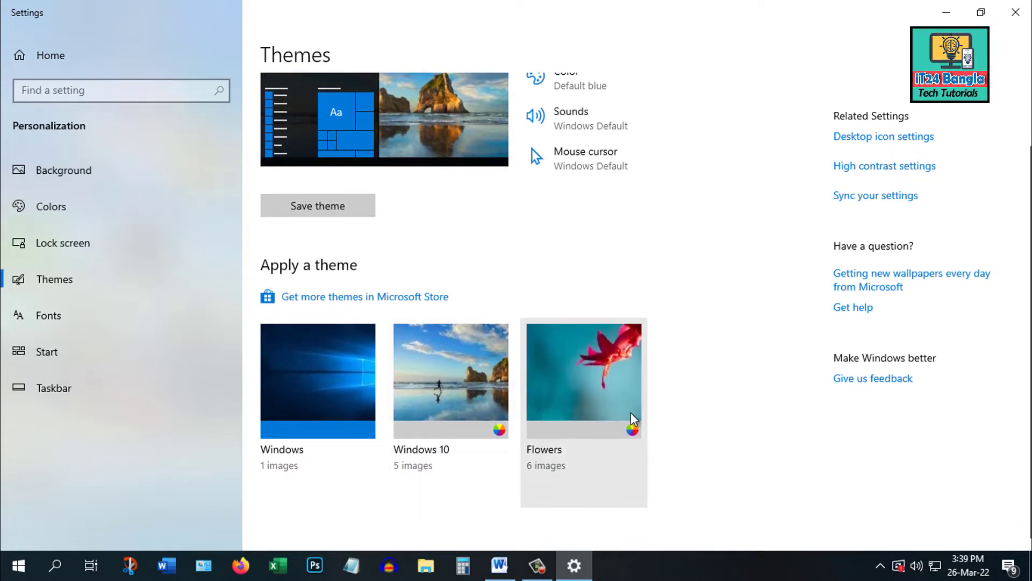
{"action": "scroll", "coordinate": [626, 396], "scroll_direction": "up", "scroll_amount": 3}
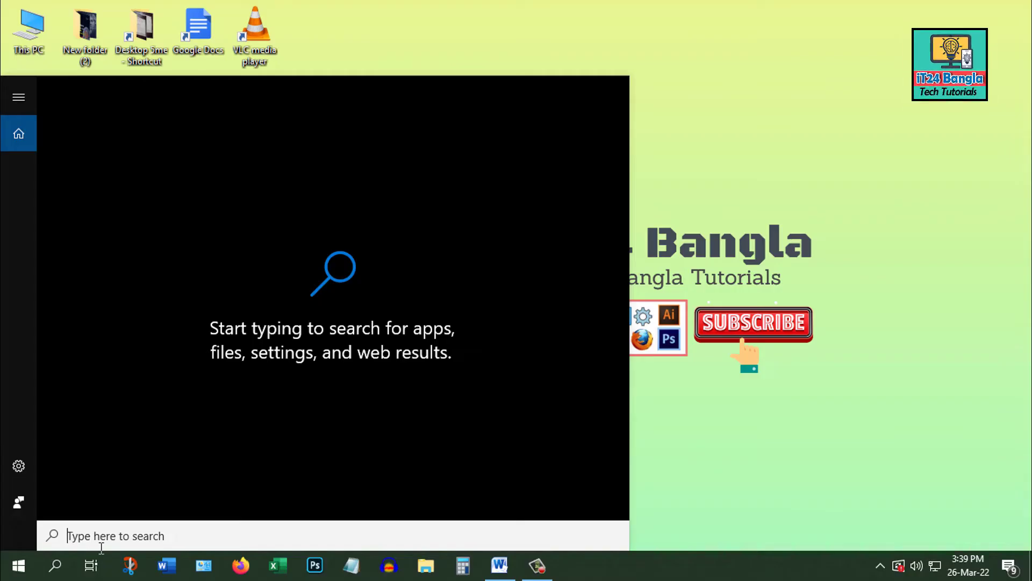
Find Control Panel by searching for "con" and open Programs and Features in its Programs category
{"action": "type", "text": "con"}
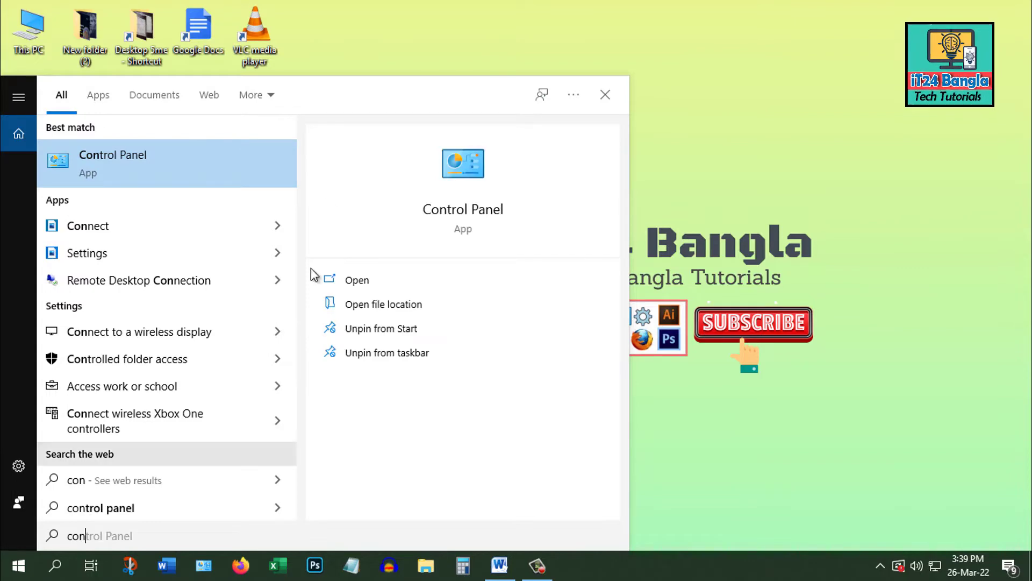
{"action": "left_click", "coordinate": [127, 151]}
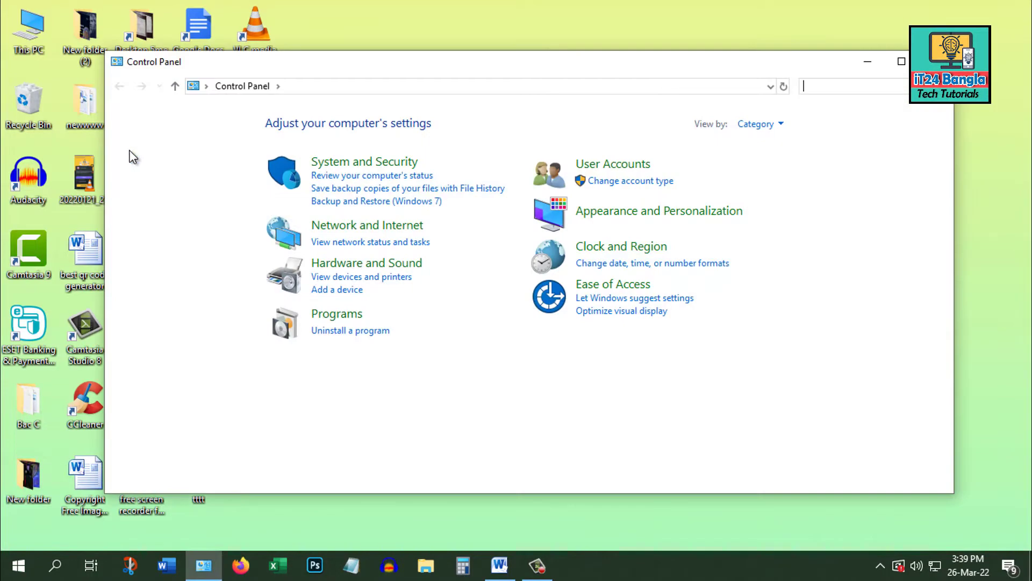
{"action": "left_click", "coordinate": [349, 315]}
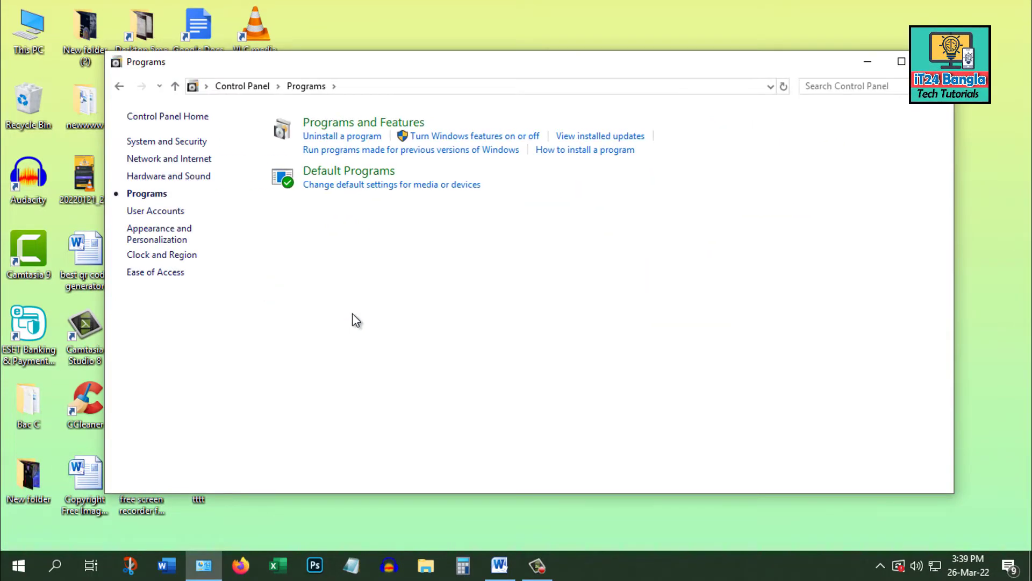
{"action": "left_click", "coordinate": [333, 128]}
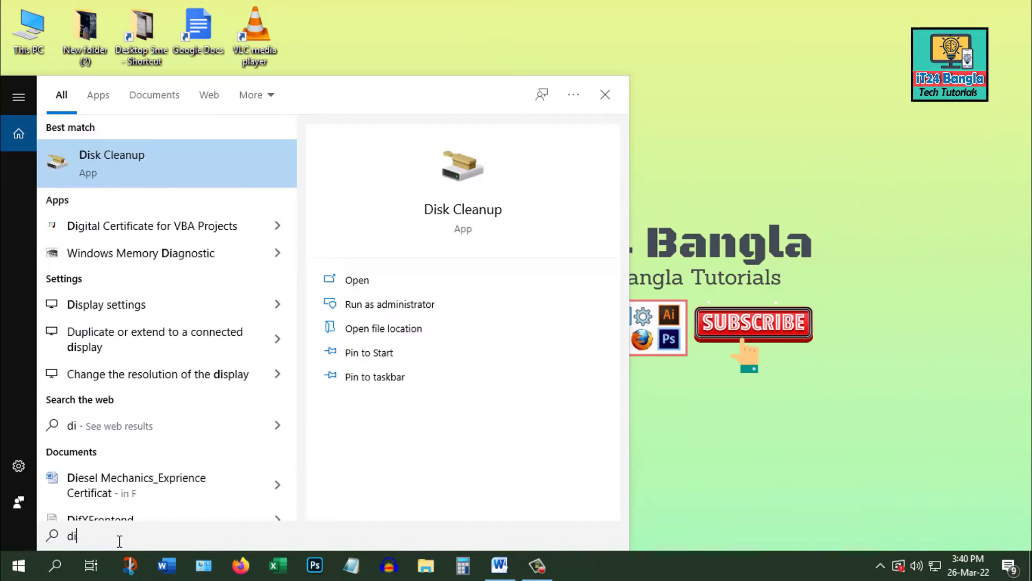
Open Defragment and Optimize Drives by searching for "dif" and optimize the WIN_10 (C:) drive
{"action": "type", "text": "f"}
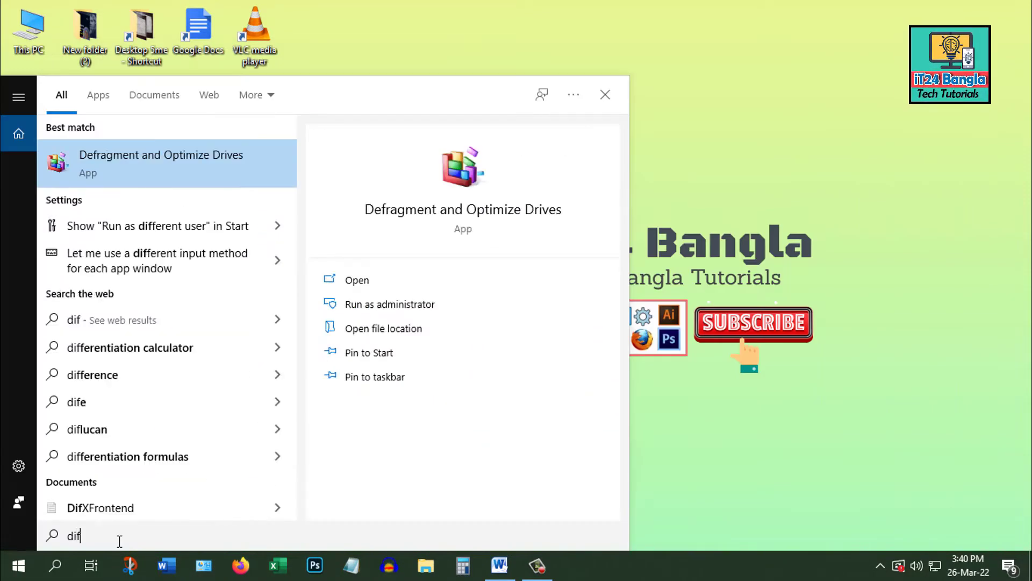
{"action": "left_click", "coordinate": [176, 153]}
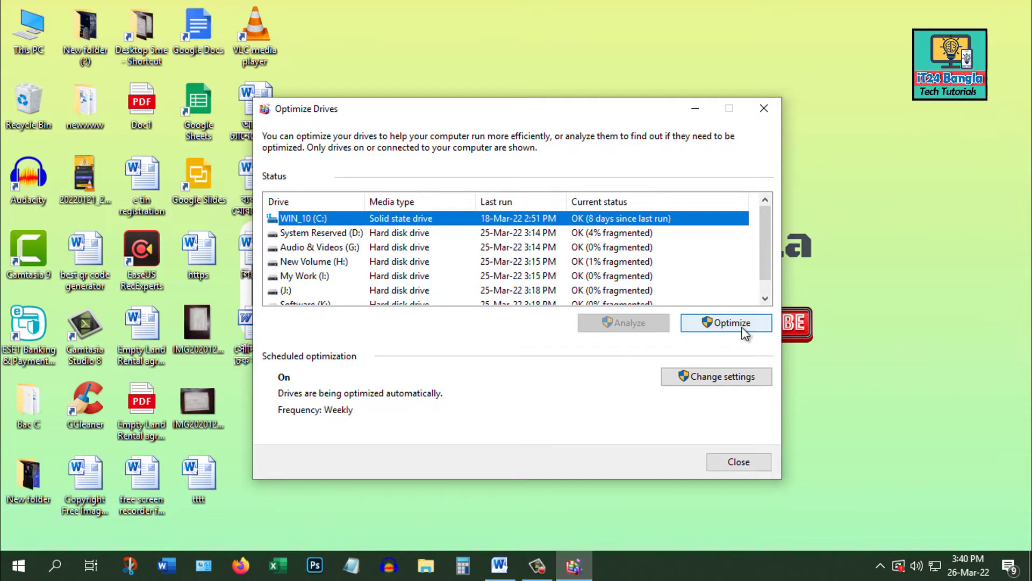
{"action": "left_click", "coordinate": [746, 325]}
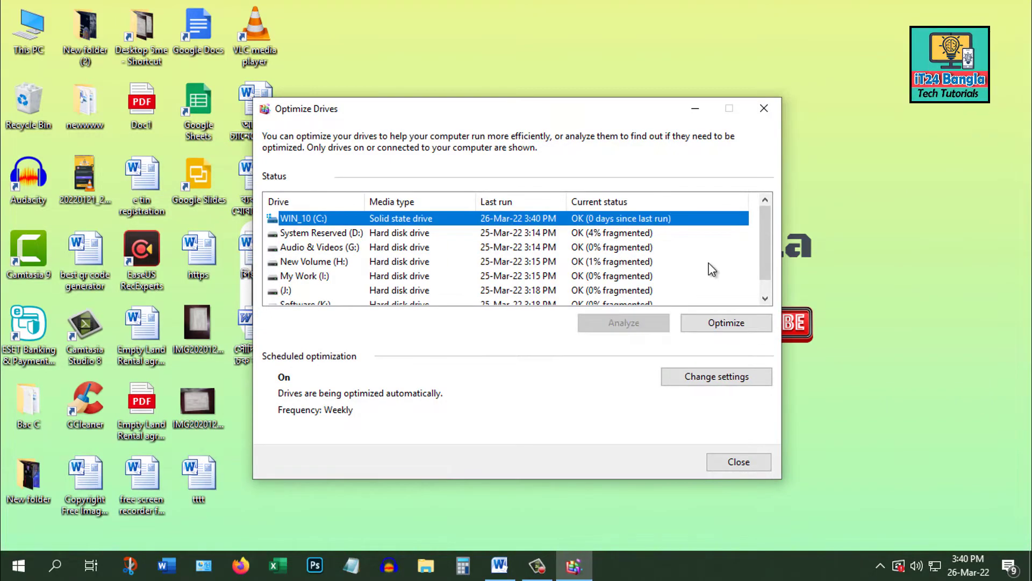
{"action": "left_click", "coordinate": [744, 324]}
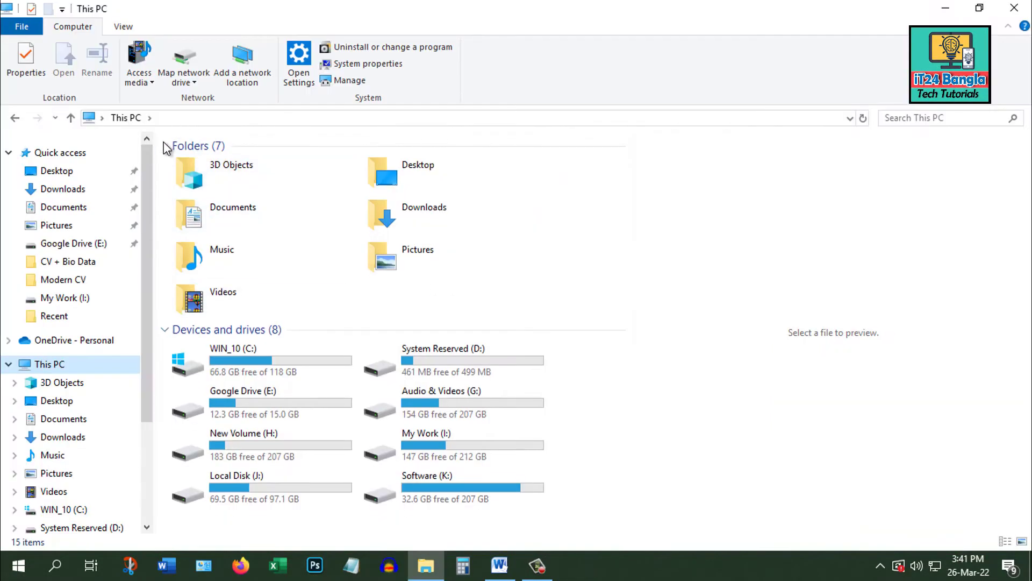
Collapse the Folders group in This PC and briefly select all the drives under Devices and drives
{"action": "left_click", "coordinate": [173, 145]}
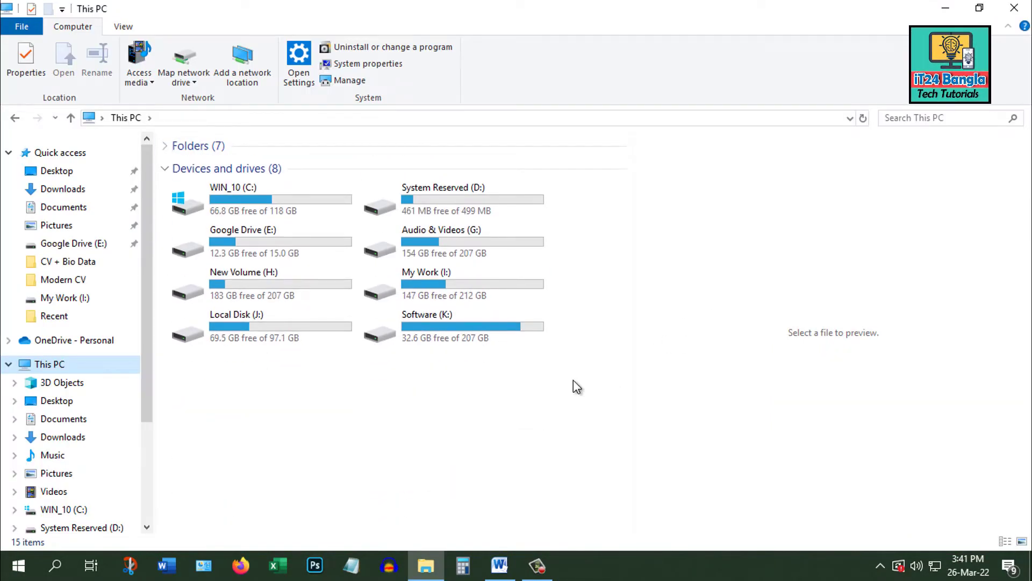
{"action": "left_click_drag", "start_coordinate": [592, 397], "coordinate": [160, 180]}
{"action": "left_click", "coordinate": [589, 443]}
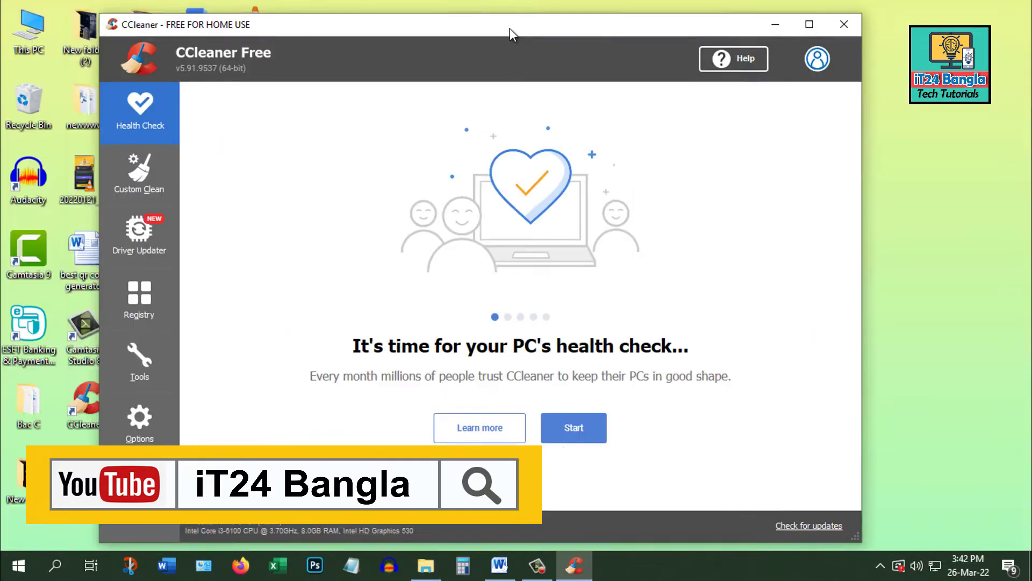
Move the CCleaner window slightly up and open its Custom Clean section
{"action": "left_click_drag", "start_coordinate": [510, 28], "coordinate": [448, 13]}
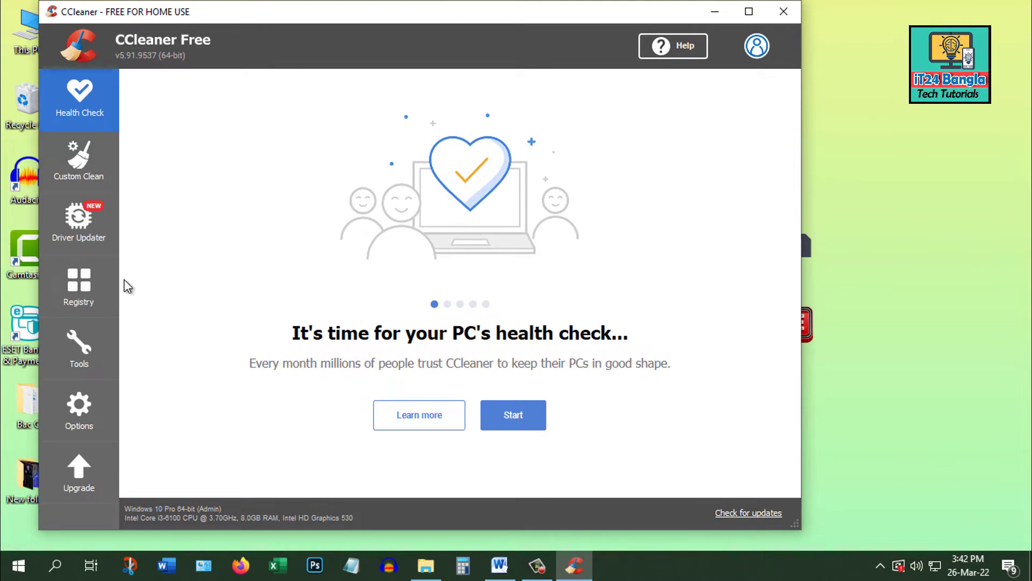
{"action": "left_click", "coordinate": [79, 160]}
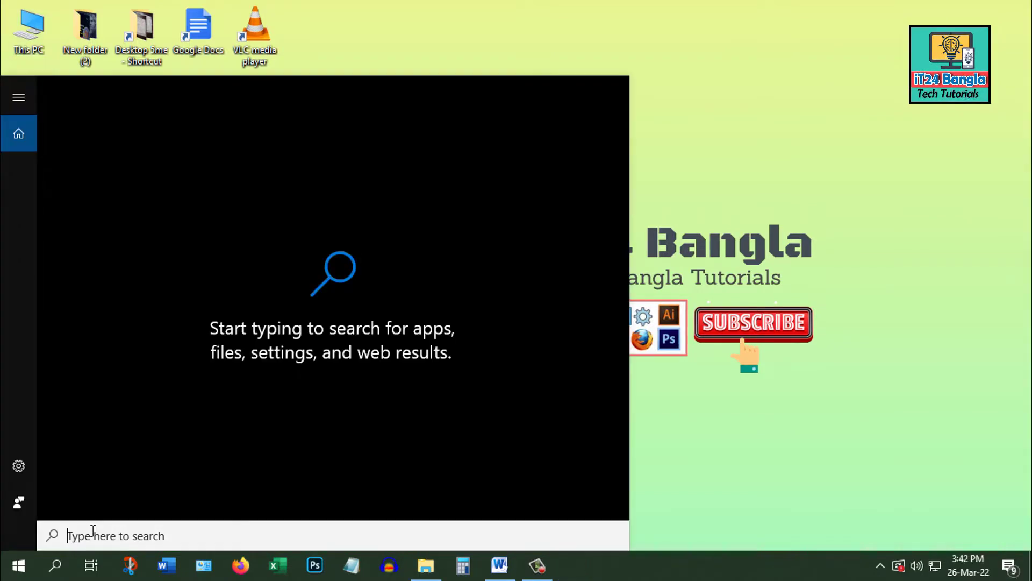
Open the Run dialog by searching Windows for "run" and move it near the middle of the desktop
{"action": "type", "text": "run"}
{"action": "key", "text": "Return"}
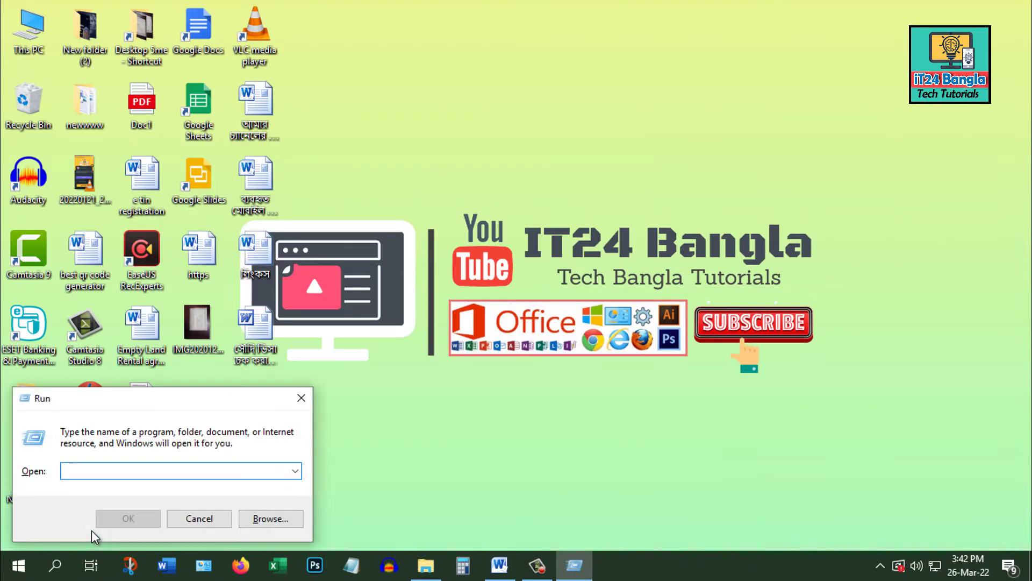
{"action": "left_click_drag", "start_coordinate": [156, 402], "coordinate": [467, 203]}
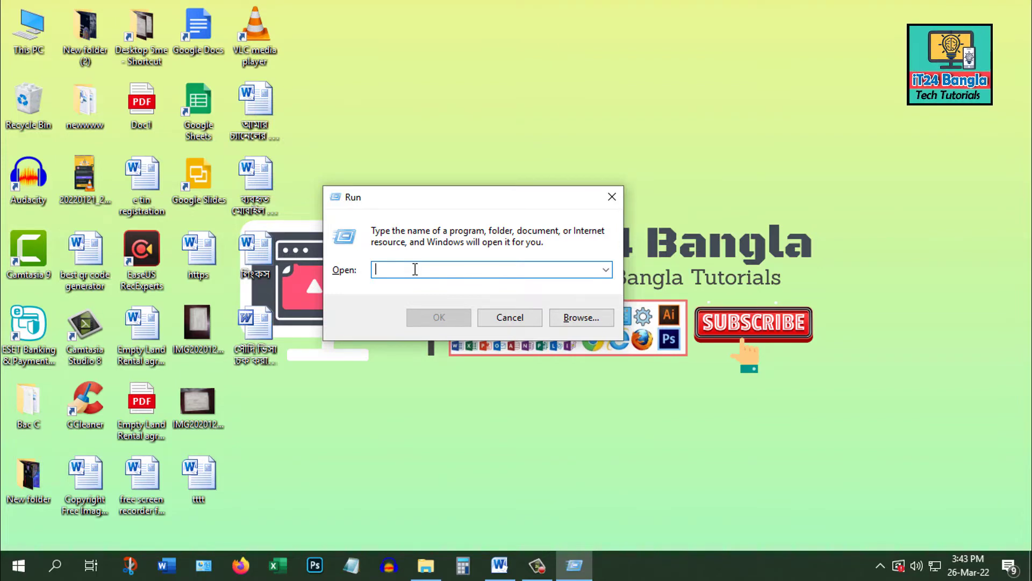
Run "temp" to open the Windows Temp folder and delete everything in it
{"action": "type", "text": "temp"}
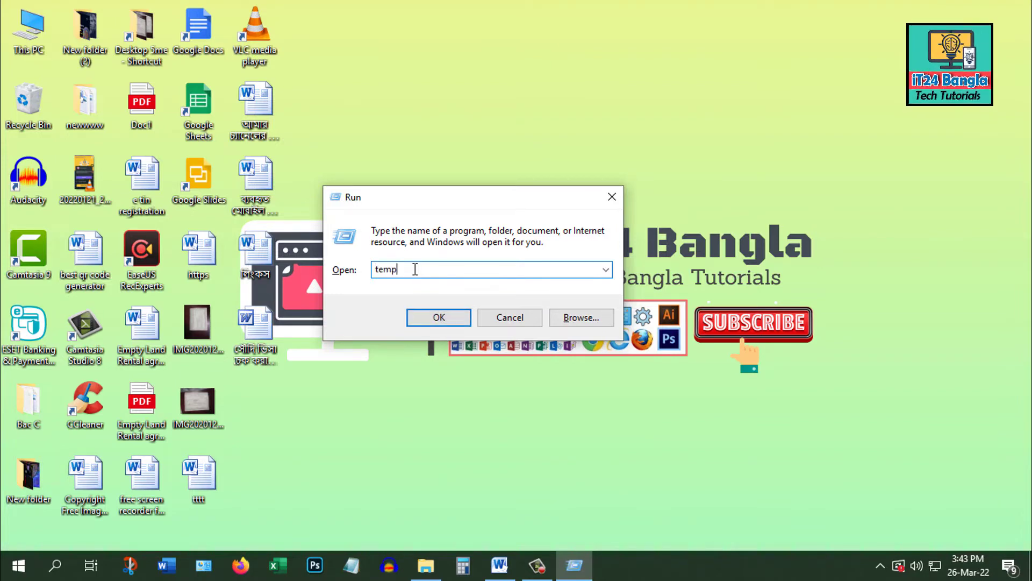
{"action": "key", "text": "Return"}
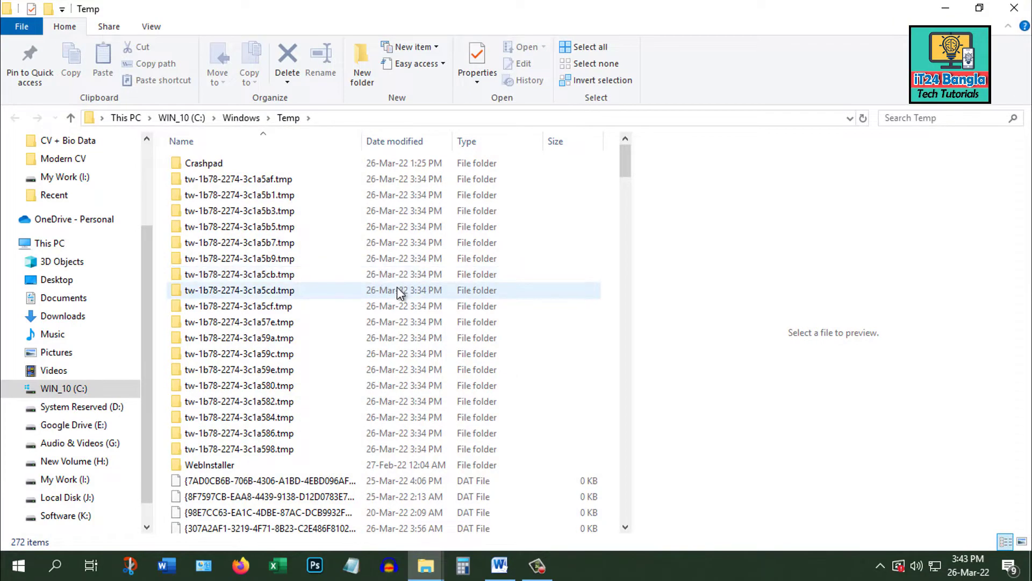
{"action": "key", "text": "ctrl+a"}
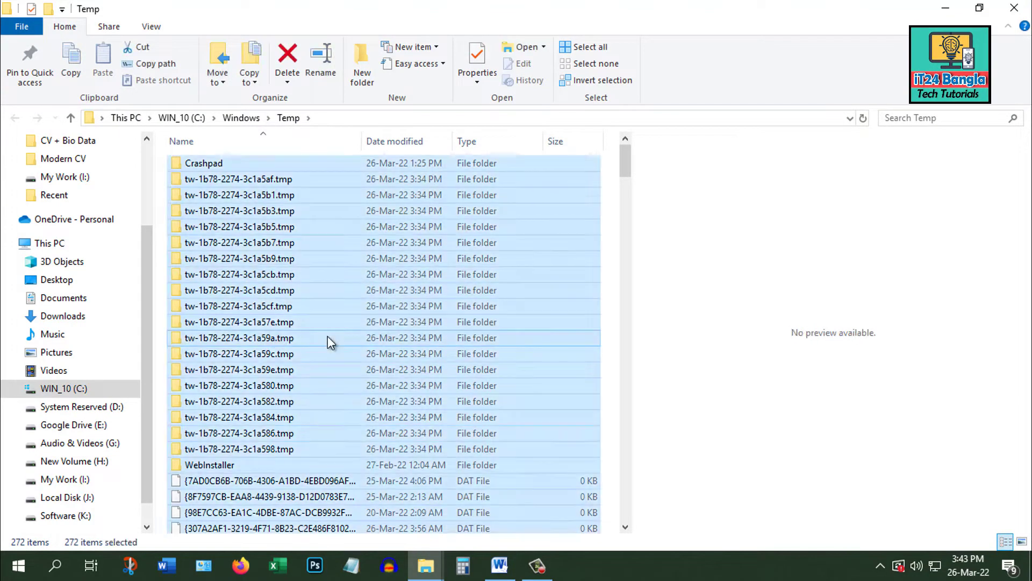
{"action": "key", "text": "Delete"}
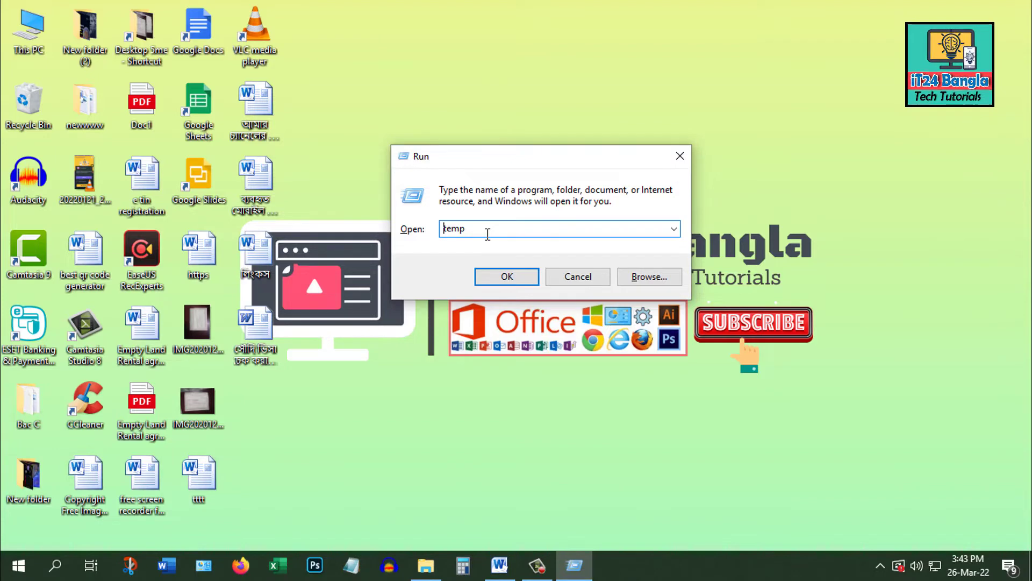
Run "%temp%" to open the user's local Temp folder and delete all of its contents
{"action": "type", "text": "%temp"}
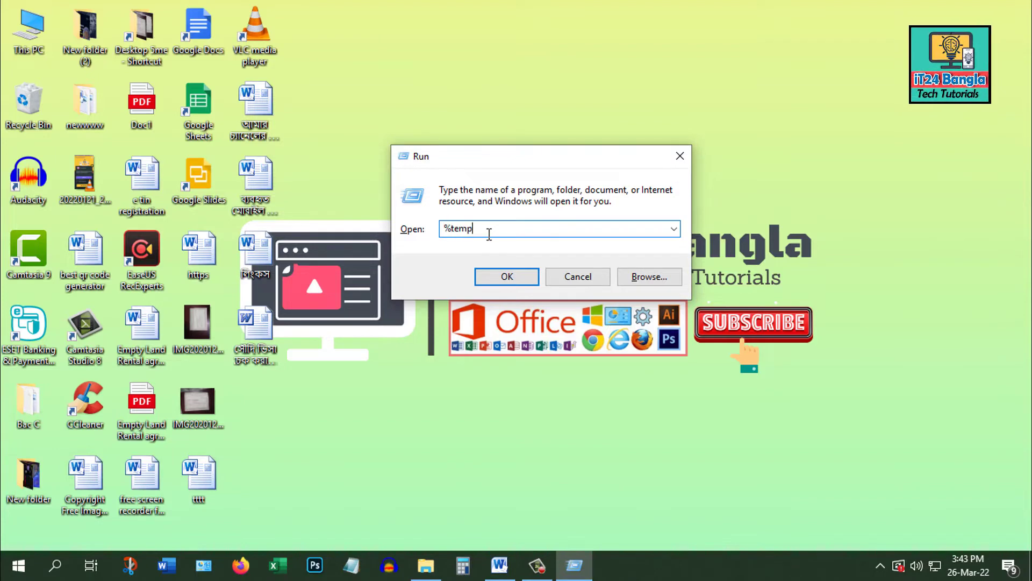
{"action": "type", "text": "%"}
{"action": "left_click", "coordinate": [519, 273]}
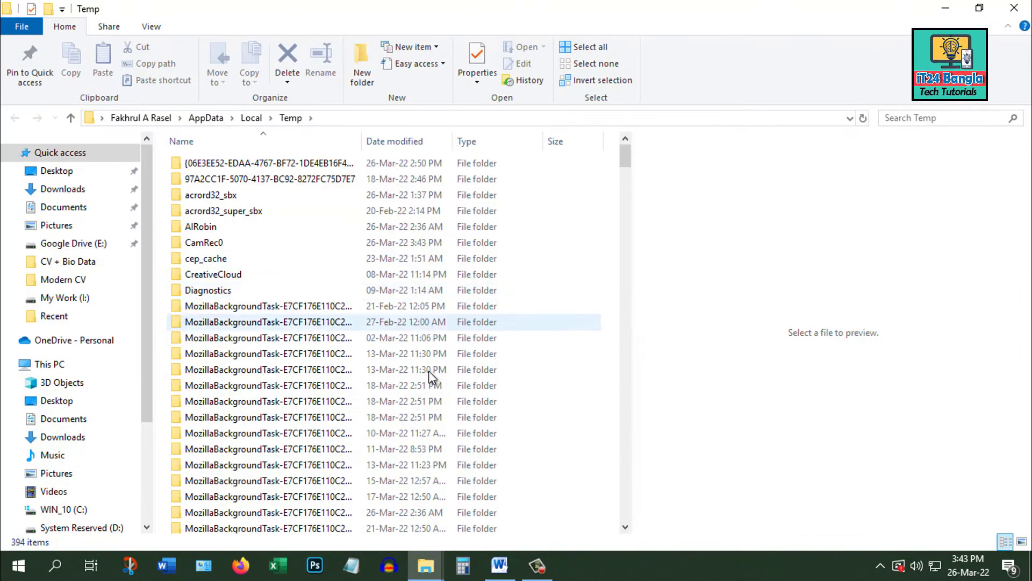
{"action": "left_click", "coordinate": [333, 385]}
{"action": "key", "text": "ctrl+a"}
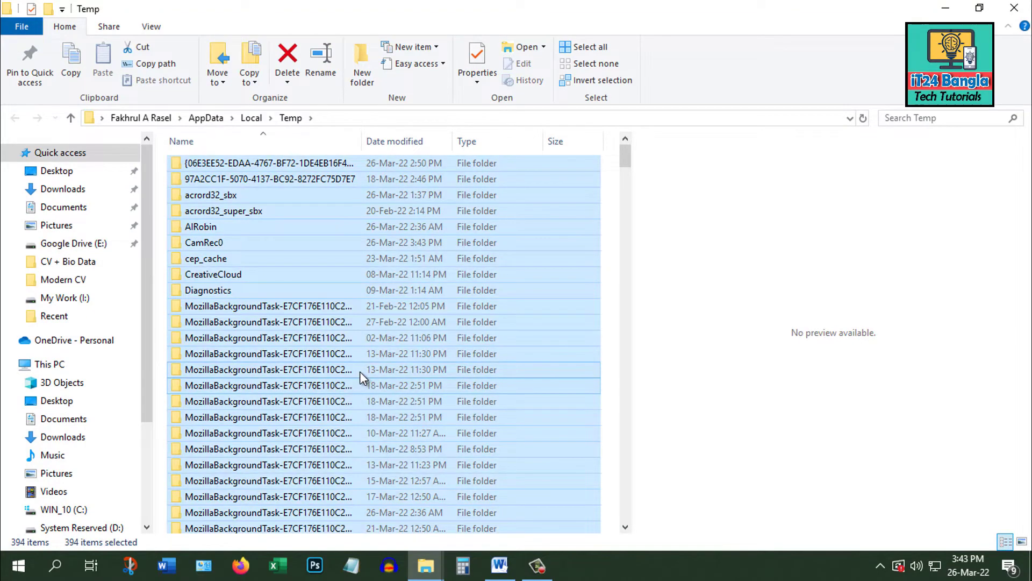
{"action": "key", "text": "Delete"}
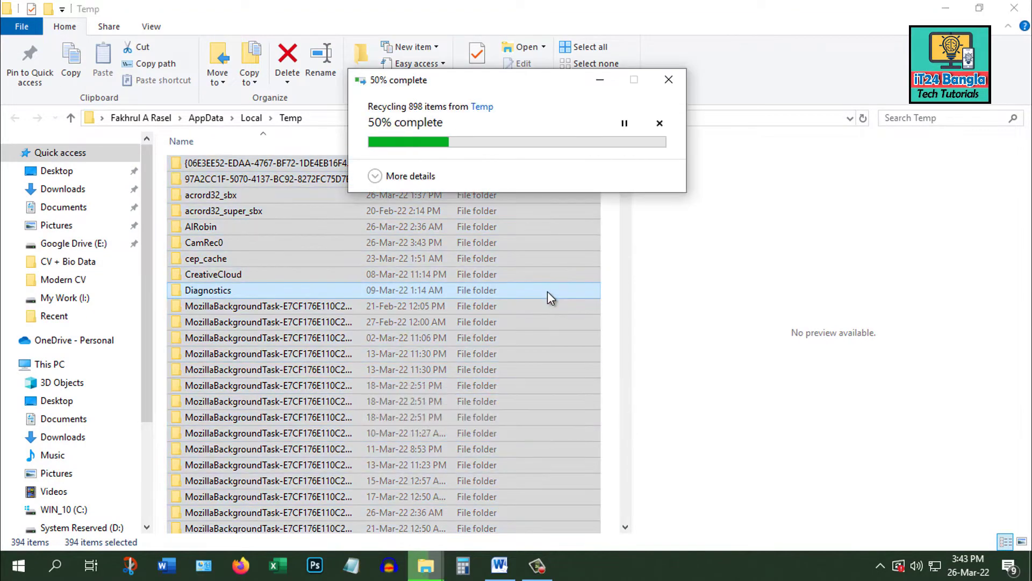
{"action": "key", "text": "Return"}
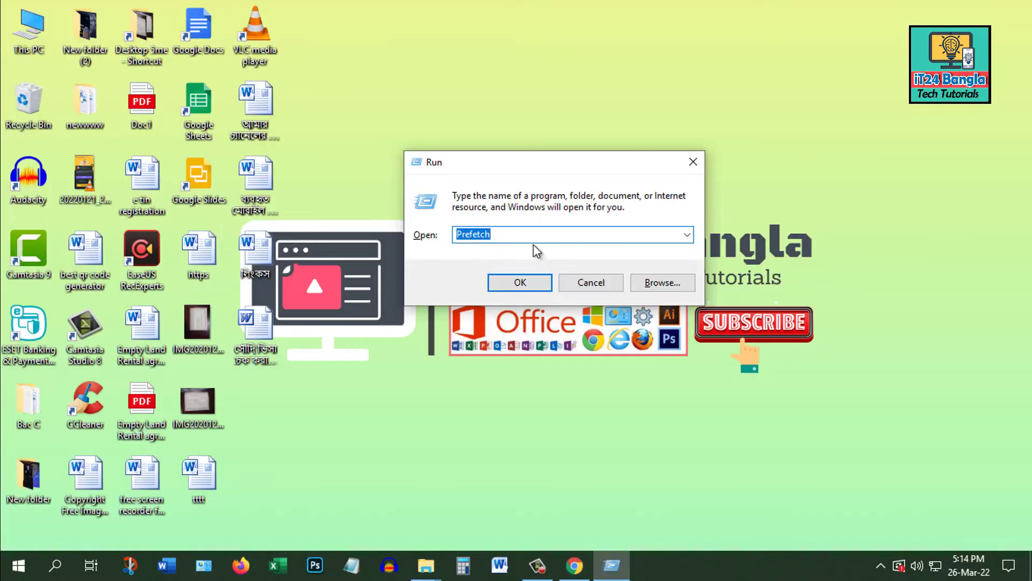
Run "Prefetch" to open the Windows Prefetch folder, delete all of its files and close the folder
{"action": "left_click", "coordinate": [538, 237]}
{"action": "left_click_drag", "start_coordinate": [516, 237], "coordinate": [418, 243]}
{"action": "left_click", "coordinate": [495, 235]}
{"action": "left_click_drag", "start_coordinate": [536, 237], "coordinate": [409, 231]}
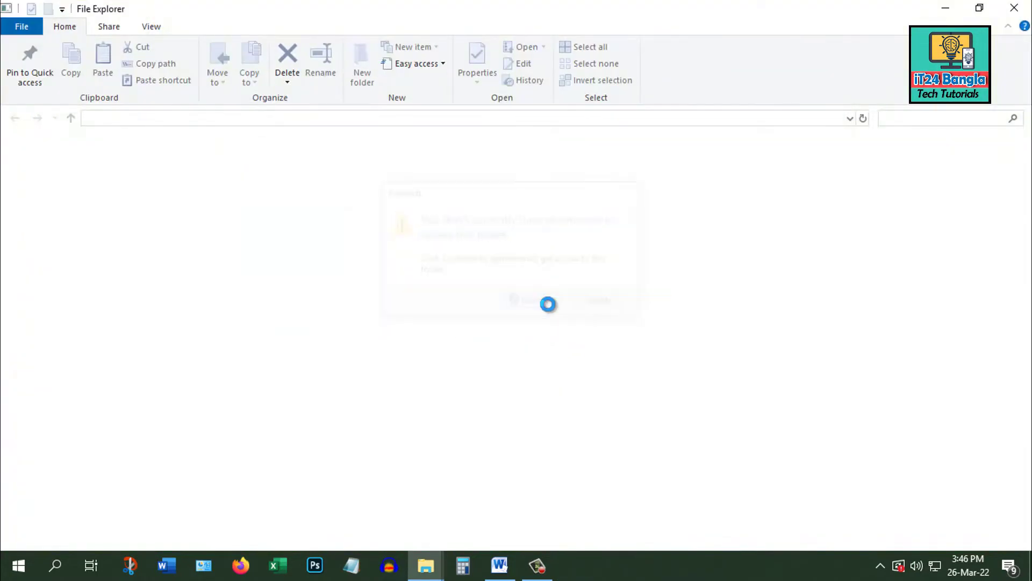
{"action": "left_click", "coordinate": [291, 321]}
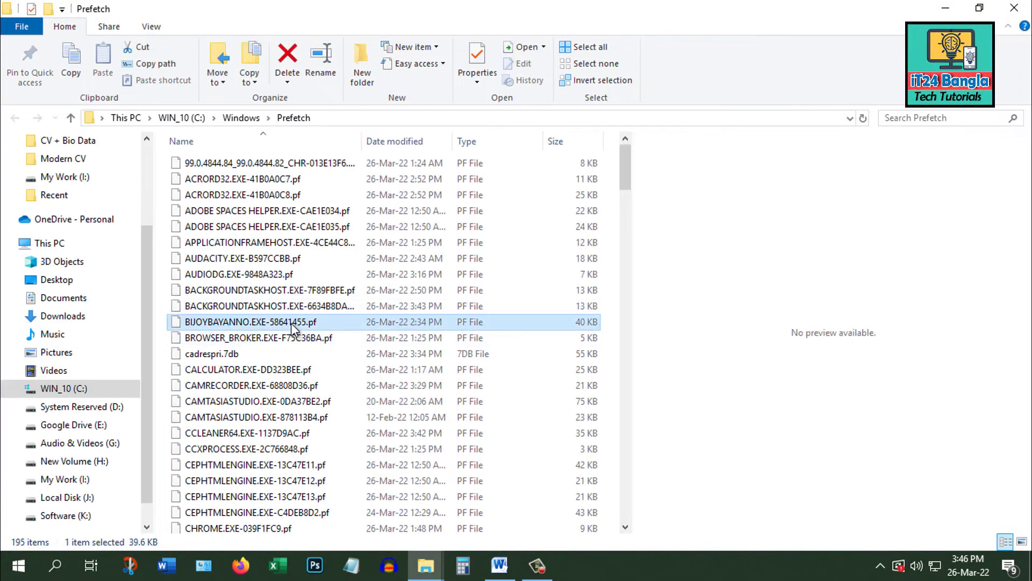
{"action": "key", "text": "ctrl+a"}
{"action": "key", "text": "Delete"}
{"action": "left_click", "coordinate": [627, 231]}
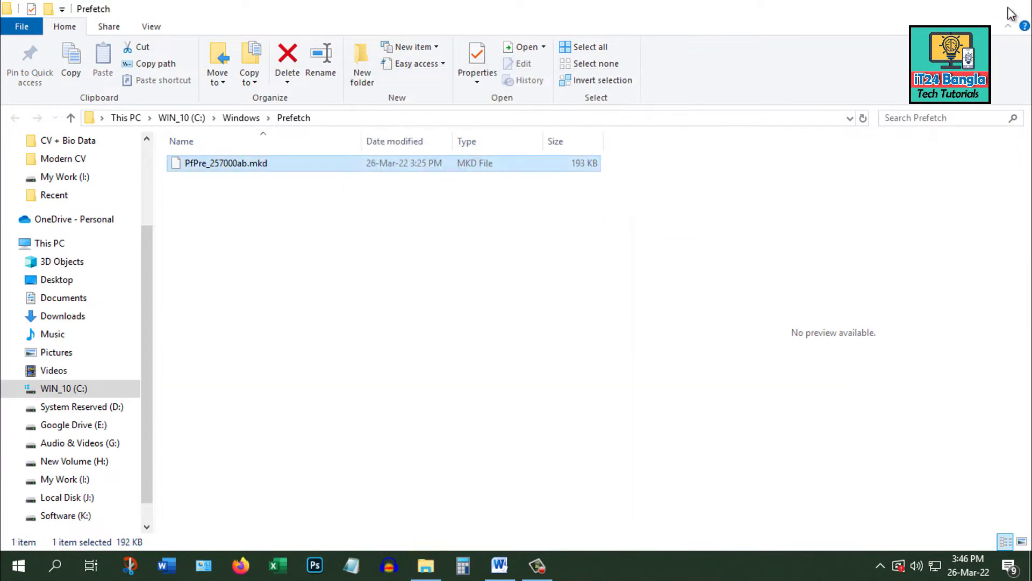
{"action": "left_click", "coordinate": [1013, 10]}
Open the Run dialog, move it toward the middle of the desktop and run "recent"
{"action": "key", "text": "super+r"}
{"action": "left_click_drag", "start_coordinate": [212, 407], "coordinate": [633, 209]}
{"action": "type", "text": "re"}
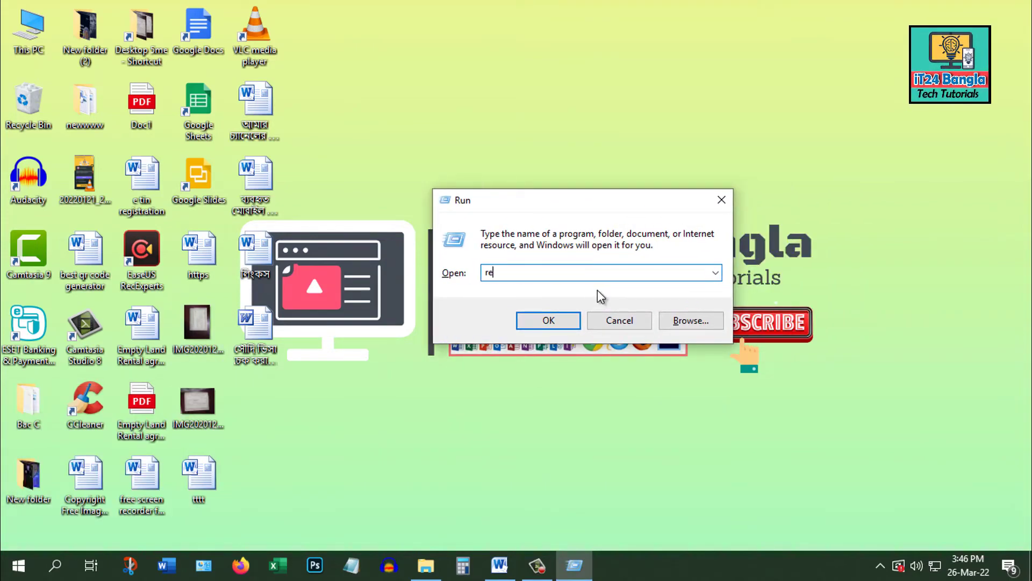
{"action": "type", "text": "cent"}
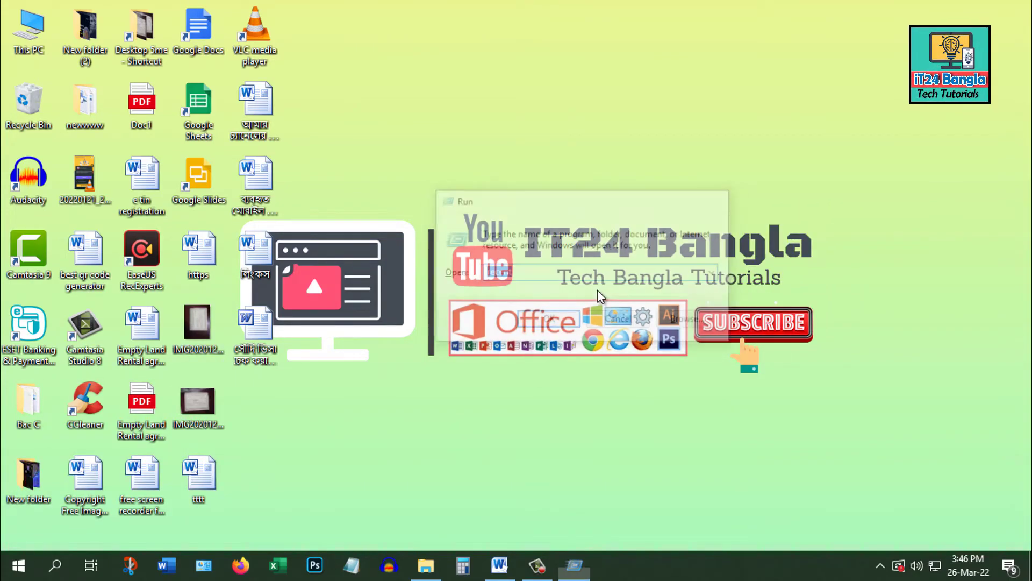
{"action": "key", "text": "Return"}
Replace the command in the Run dialog with "tree" and run it
{"action": "key", "text": "ctrl+a"}
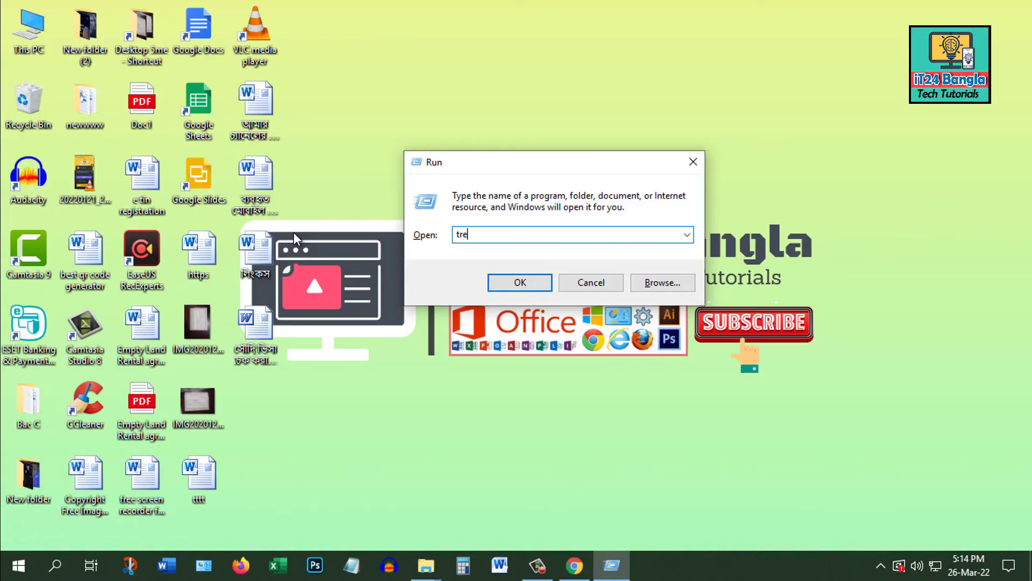
{"action": "type", "text": "ee"}
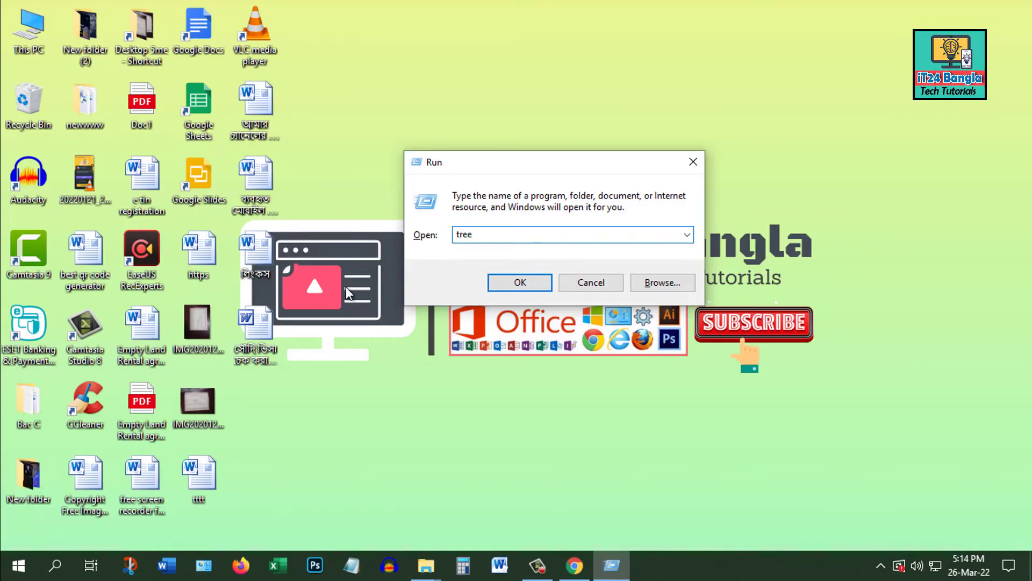
{"action": "left_click", "coordinate": [524, 283]}
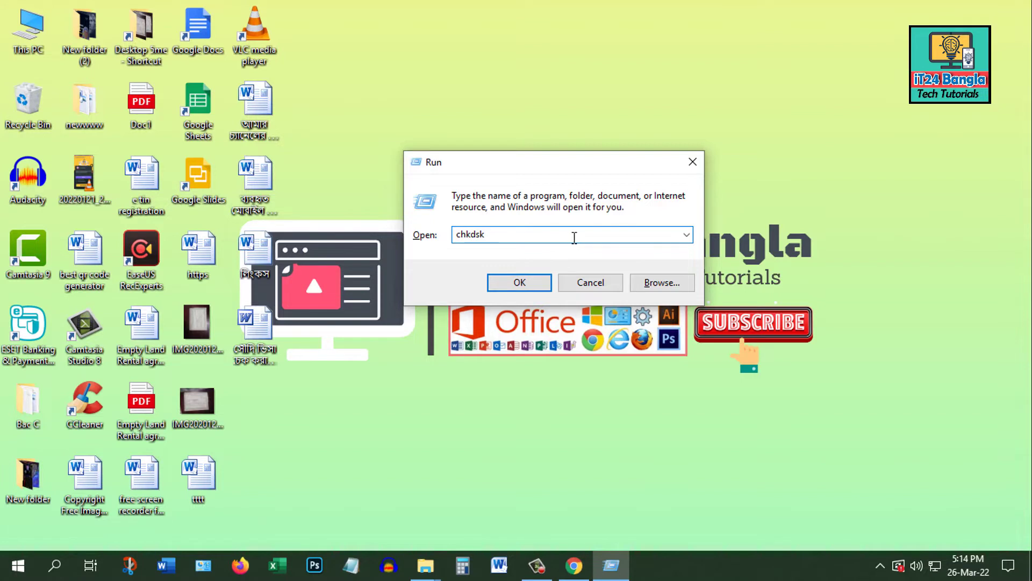
{"action": "left_click_drag", "start_coordinate": [574, 237], "coordinate": [434, 249]}
{"action": "left_click", "coordinate": [540, 237]}
{"action": "left_click_drag", "start_coordinate": [577, 237], "coordinate": [341, 237]}
{"action": "left_click", "coordinate": [566, 237]}
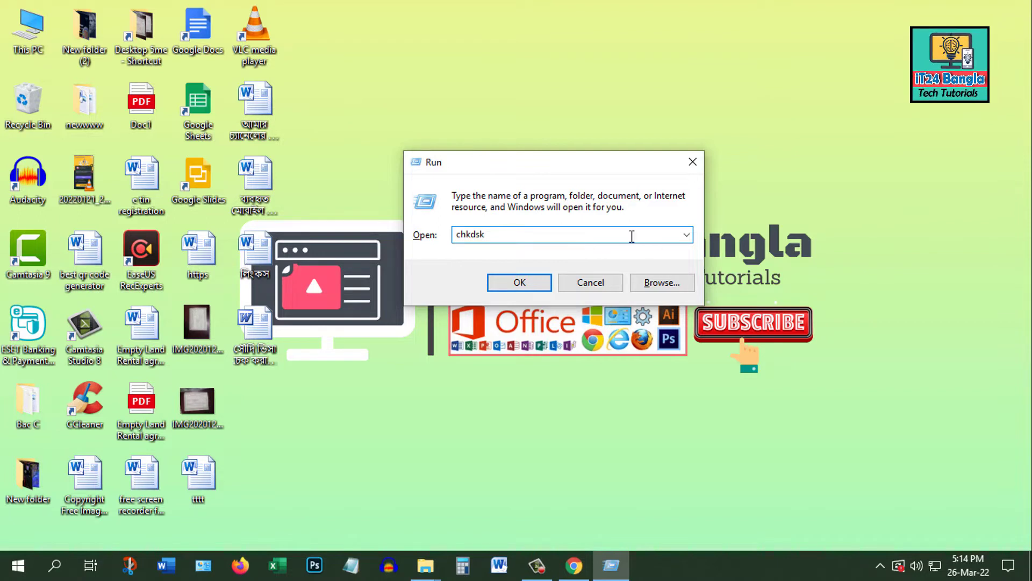
{"action": "left_click_drag", "start_coordinate": [529, 237], "coordinate": [455, 246]}
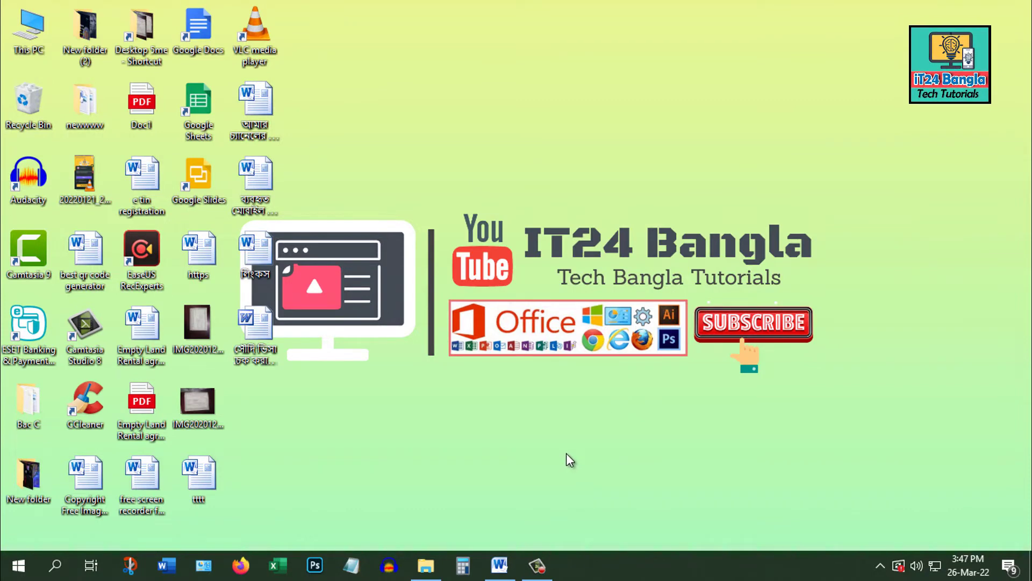
Search for "dis", open Disk Cleanup, move its window clear of the center and scan drive WIN_10 (C:)
{"action": "key", "text": "super"}
{"action": "type", "text": "dis"}
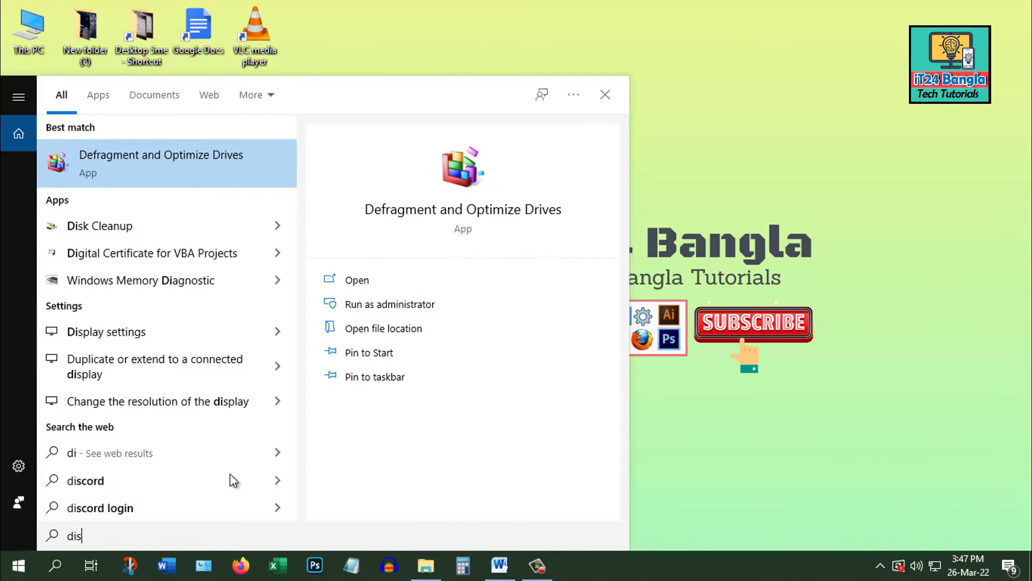
{"action": "left_click", "coordinate": [115, 156]}
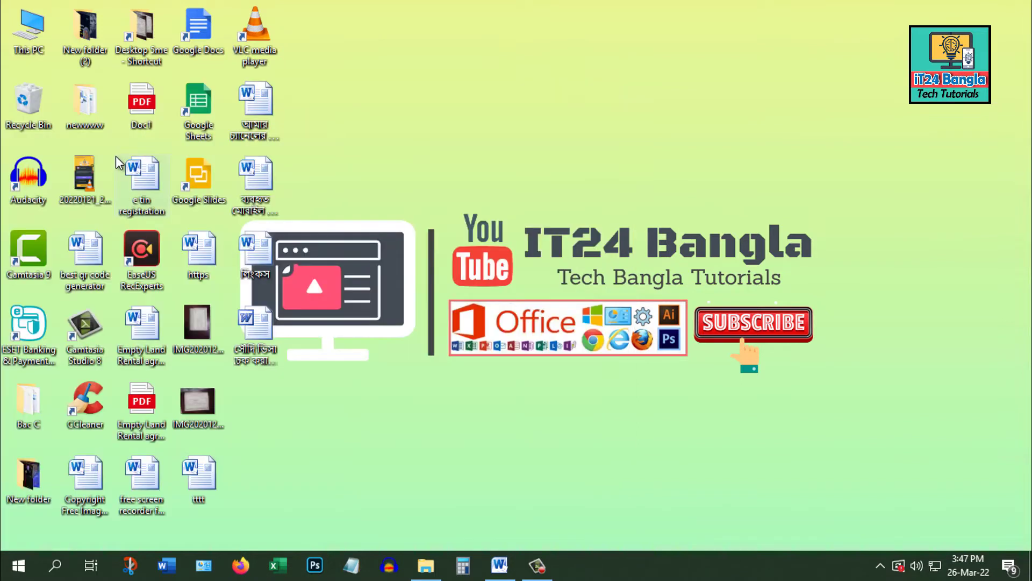
{"action": "left_click_drag", "start_coordinate": [499, 228], "coordinate": [608, 211]}
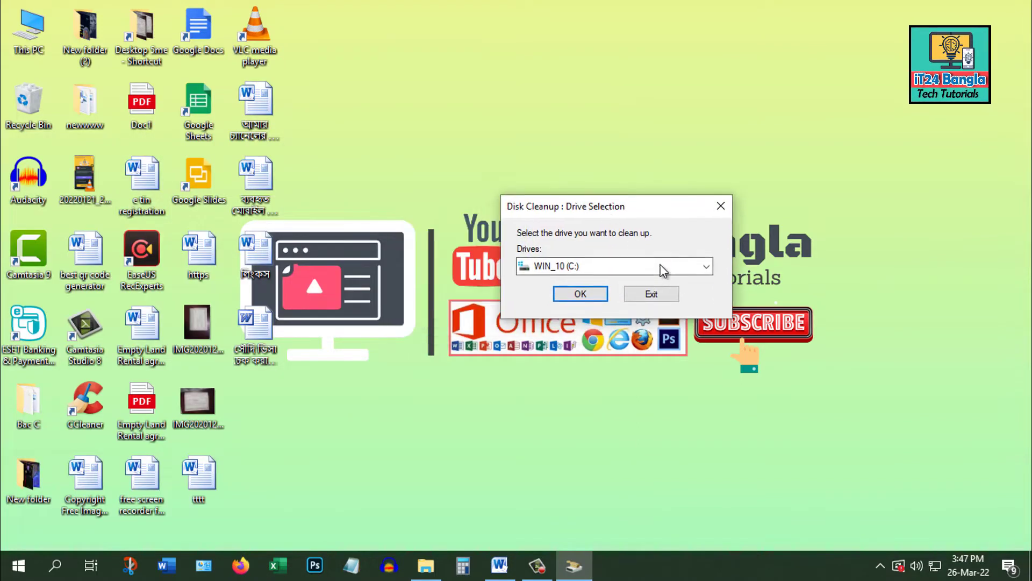
{"action": "left_click", "coordinate": [706, 267]}
{"action": "left_click", "coordinate": [707, 267]}
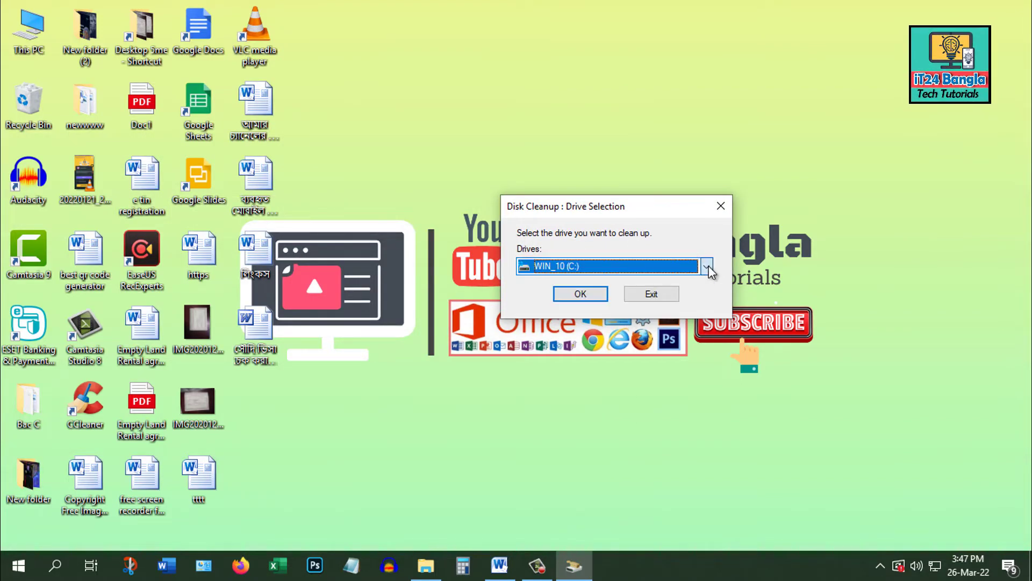
{"action": "left_click", "coordinate": [581, 294]}
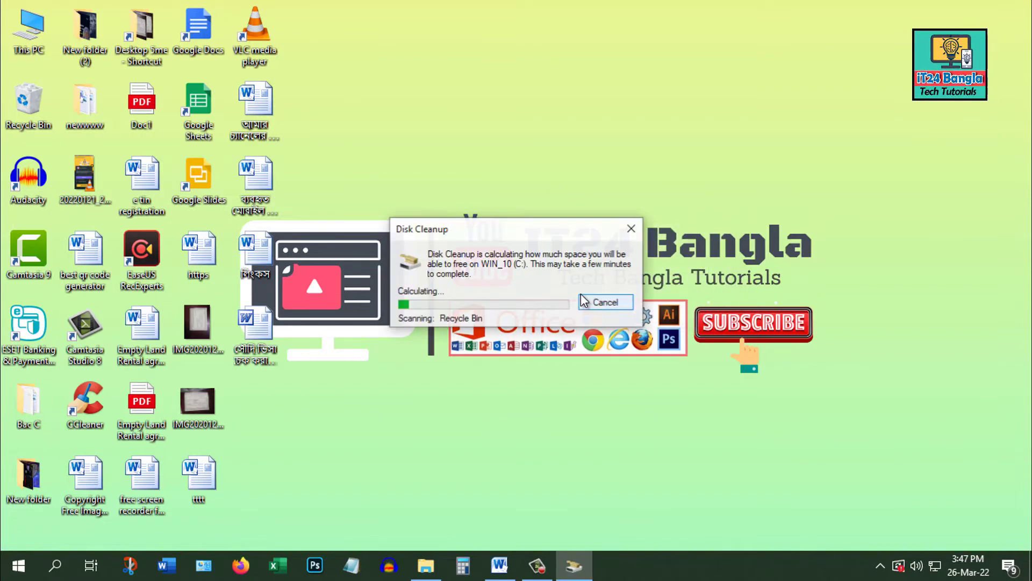
Mark all remaining file categories on WIN_10 (C:), including Delivery Optimization Files, Downloads, Recycle Bin and Temporary files, and permanently delete the files
{"action": "left_click_drag", "start_coordinate": [312, 133], "coordinate": [607, 91]}
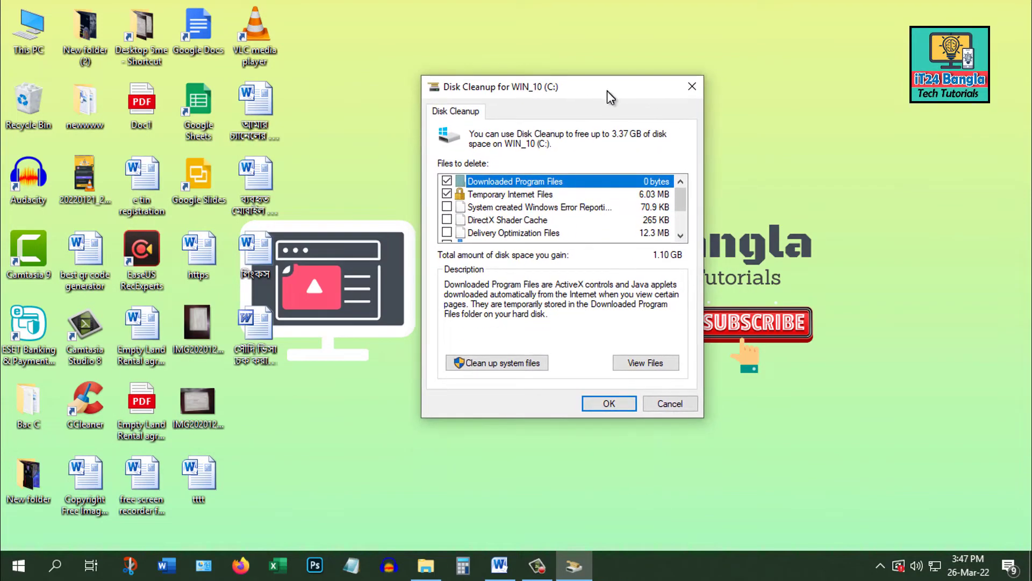
{"action": "left_click", "coordinate": [447, 206]}
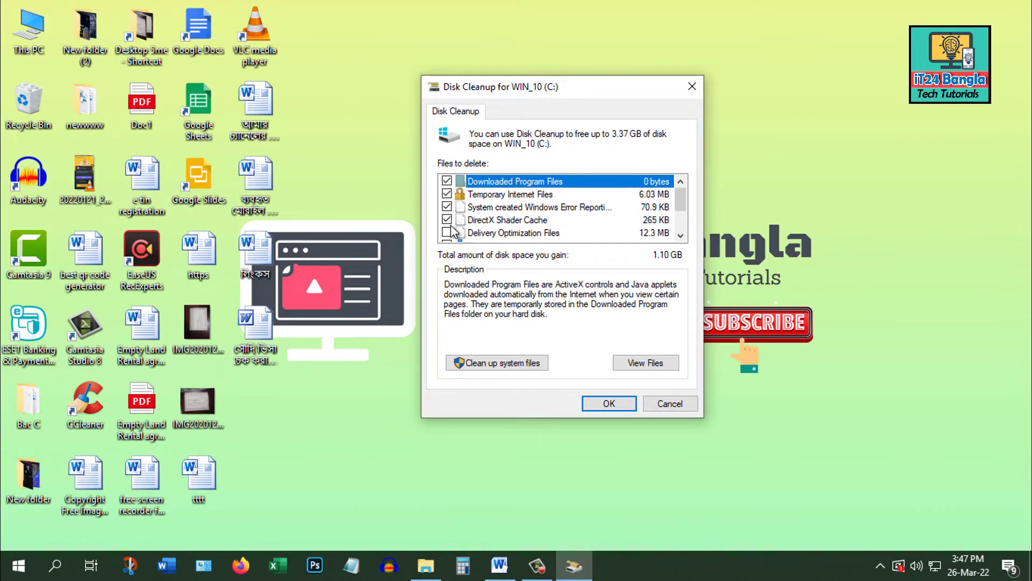
{"action": "scroll", "coordinate": [454, 237], "scroll_direction": "down", "scroll_amount": 2}
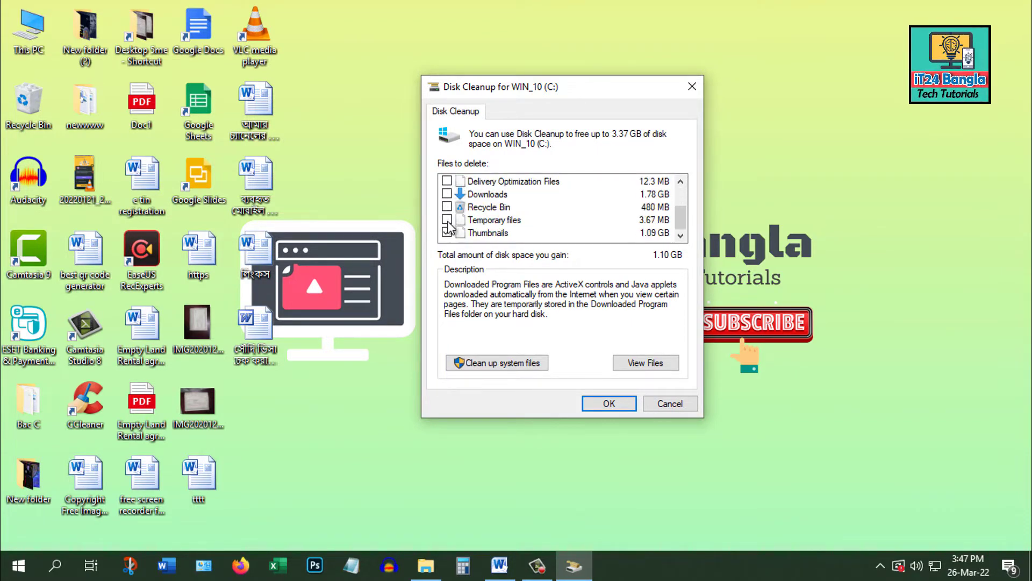
{"action": "left_click", "coordinate": [446, 219]}
{"action": "left_click", "coordinate": [447, 206]}
{"action": "left_click", "coordinate": [451, 194]}
{"action": "scroll", "coordinate": [473, 232], "scroll_direction": "up", "scroll_amount": 1}
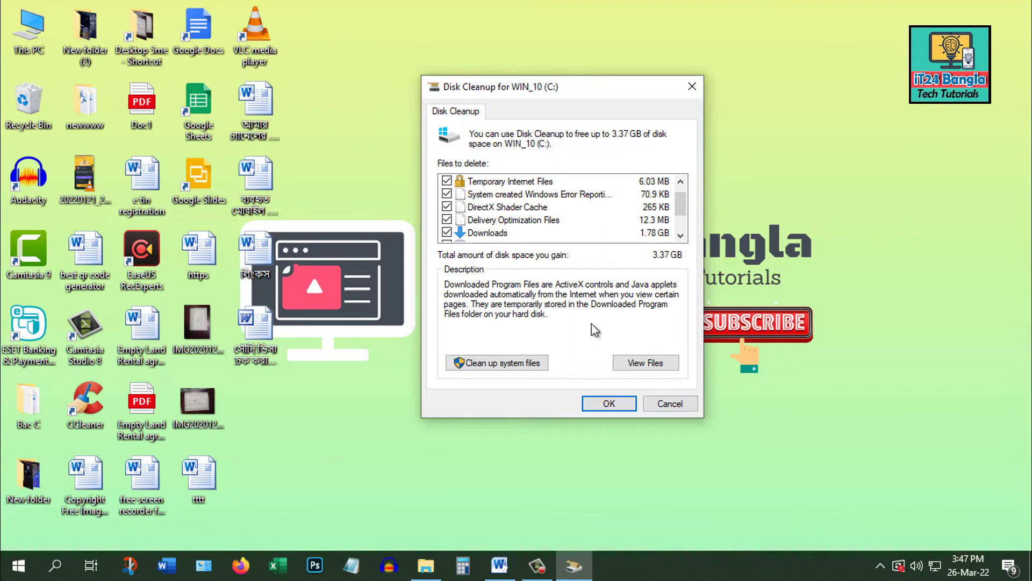
{"action": "left_click", "coordinate": [607, 404]}
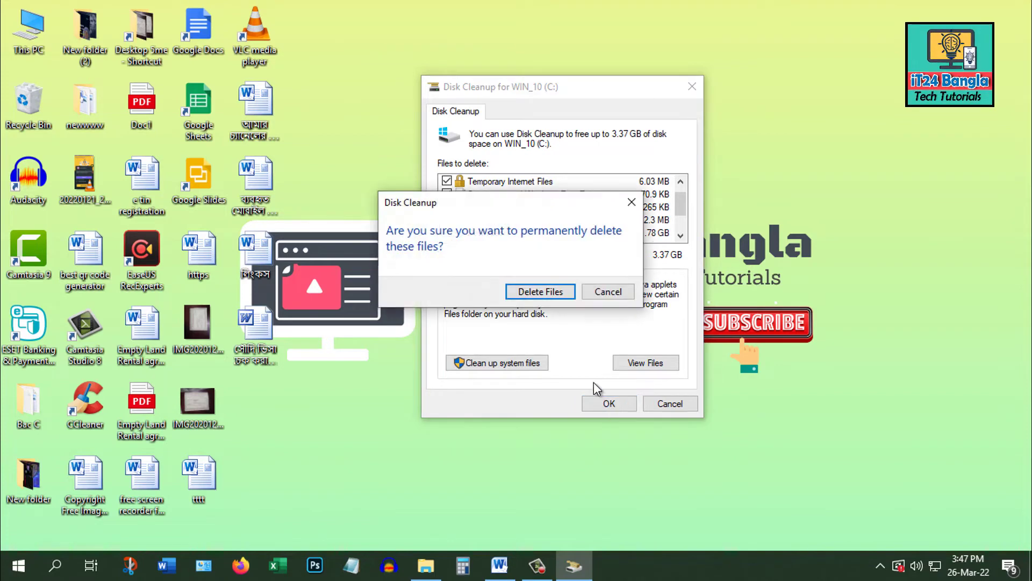
{"action": "left_click", "coordinate": [542, 290]}
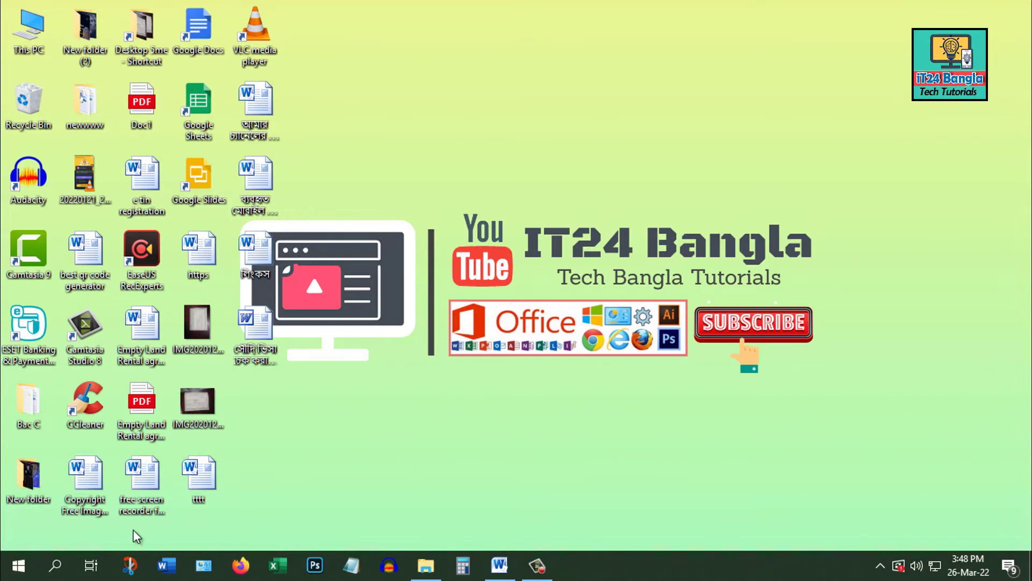
Search for "dis" and open Disk Cleanup again at its drive selection
{"action": "left_click", "coordinate": [56, 566]}
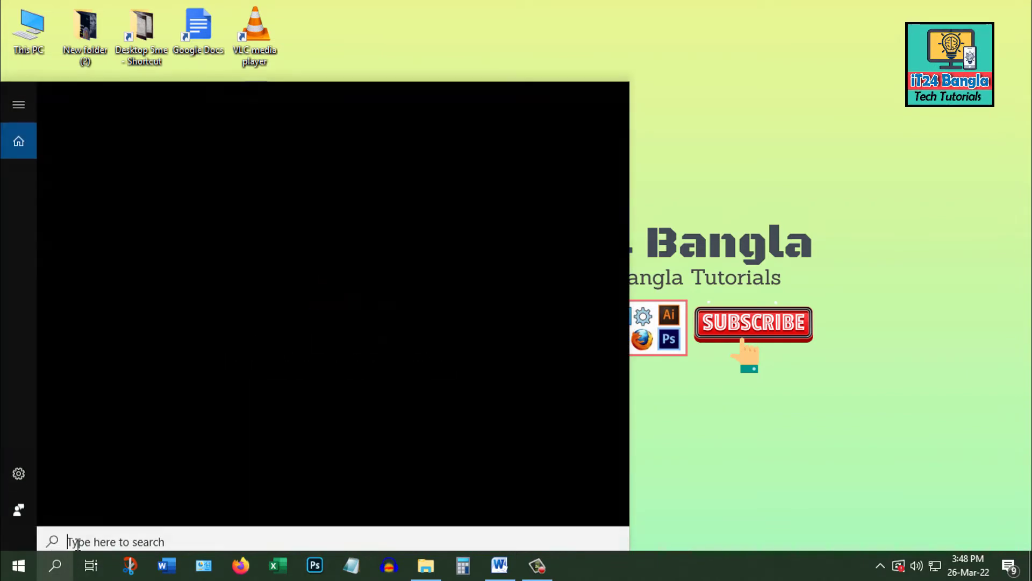
{"action": "type", "text": "dis"}
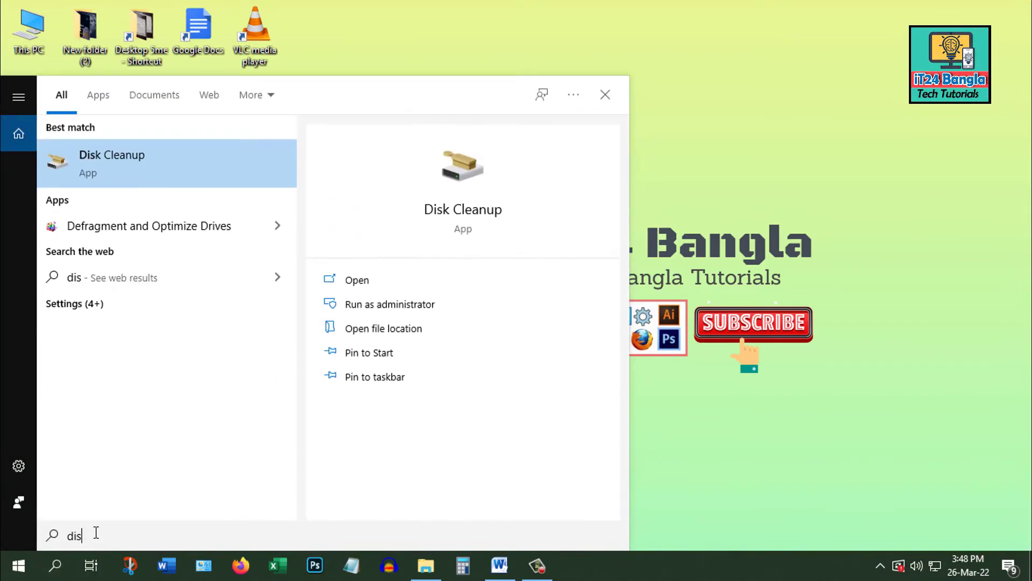
{"action": "left_click", "coordinate": [129, 154]}
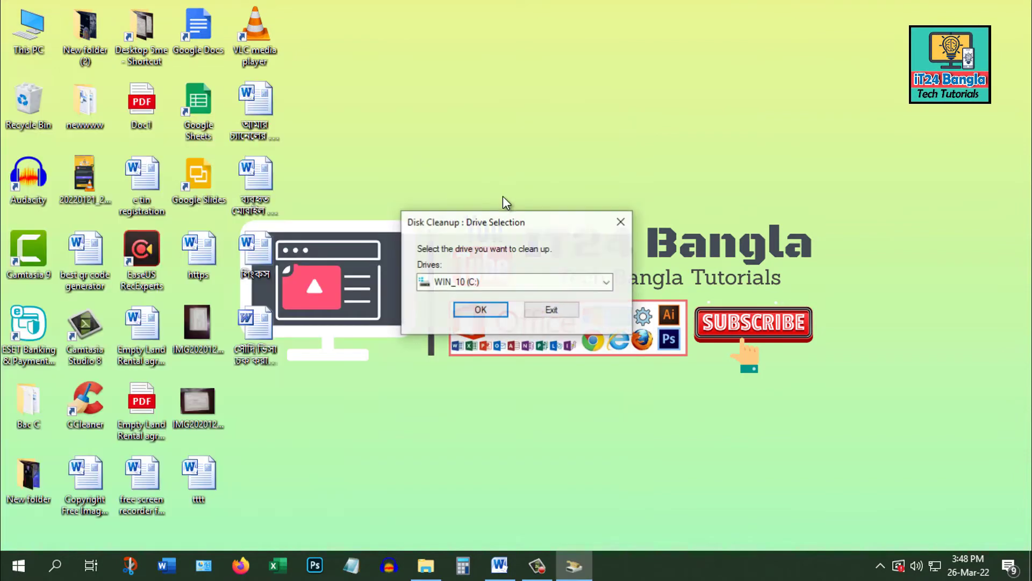